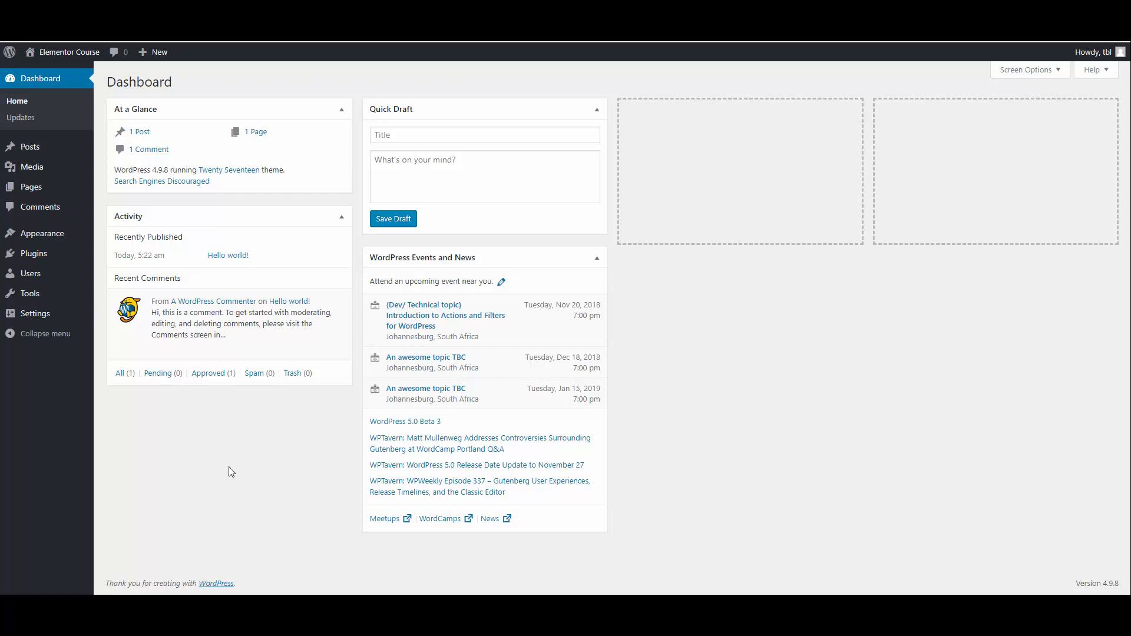
Find the Elementor Page Builder plugin by searching new plugins for "elementor", then install and activate it.
mouse_move(39, 259)
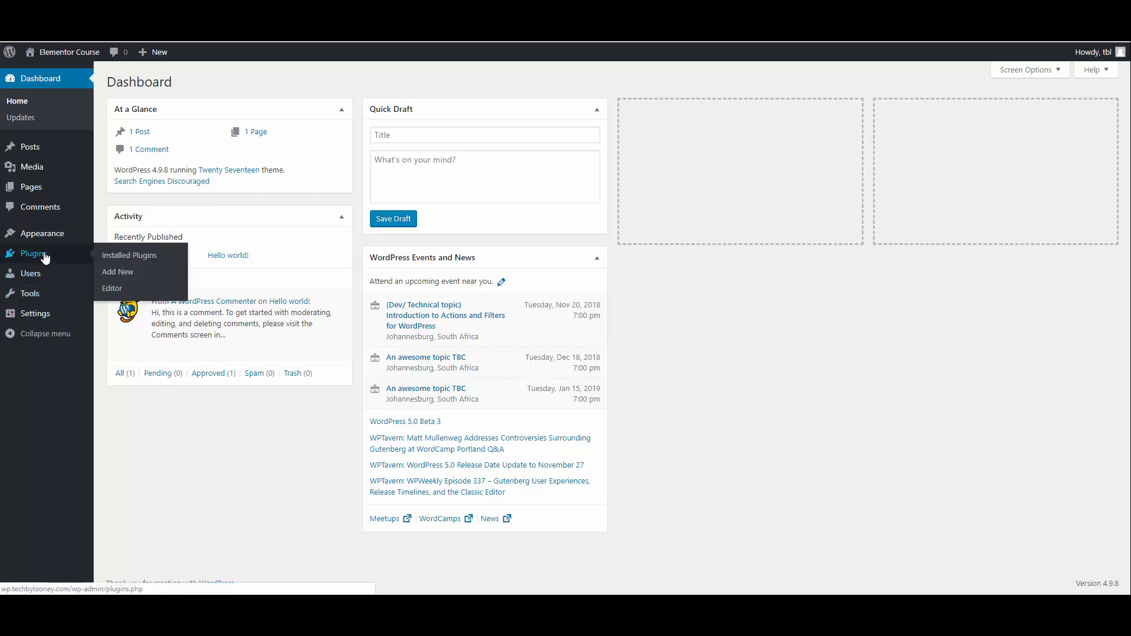
click(131, 274)
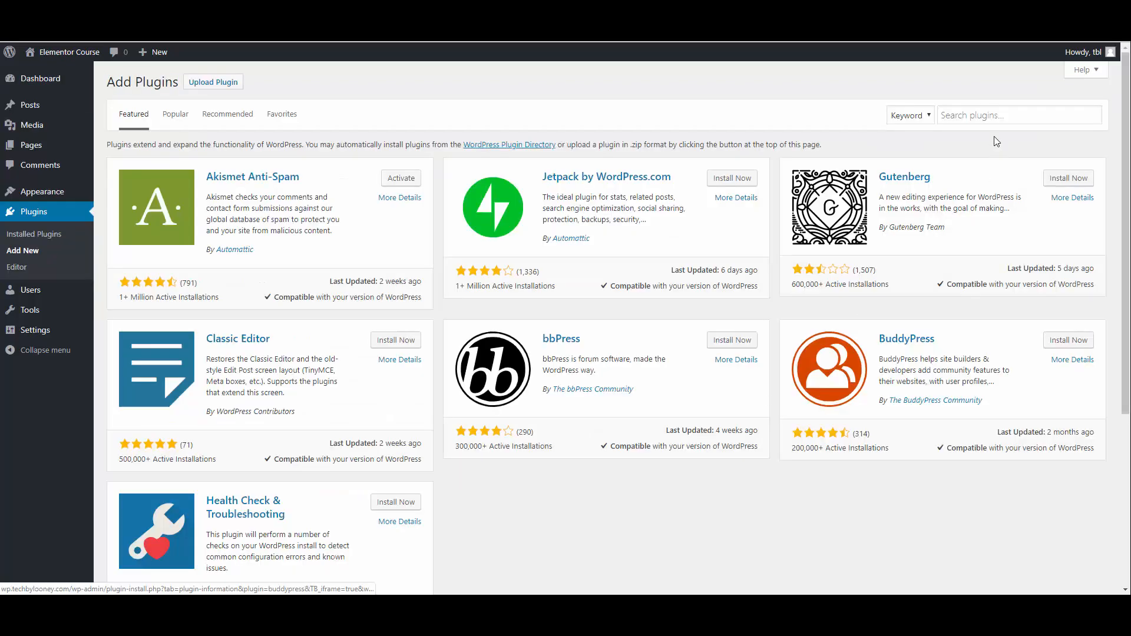
click(996, 116)
click(961, 140)
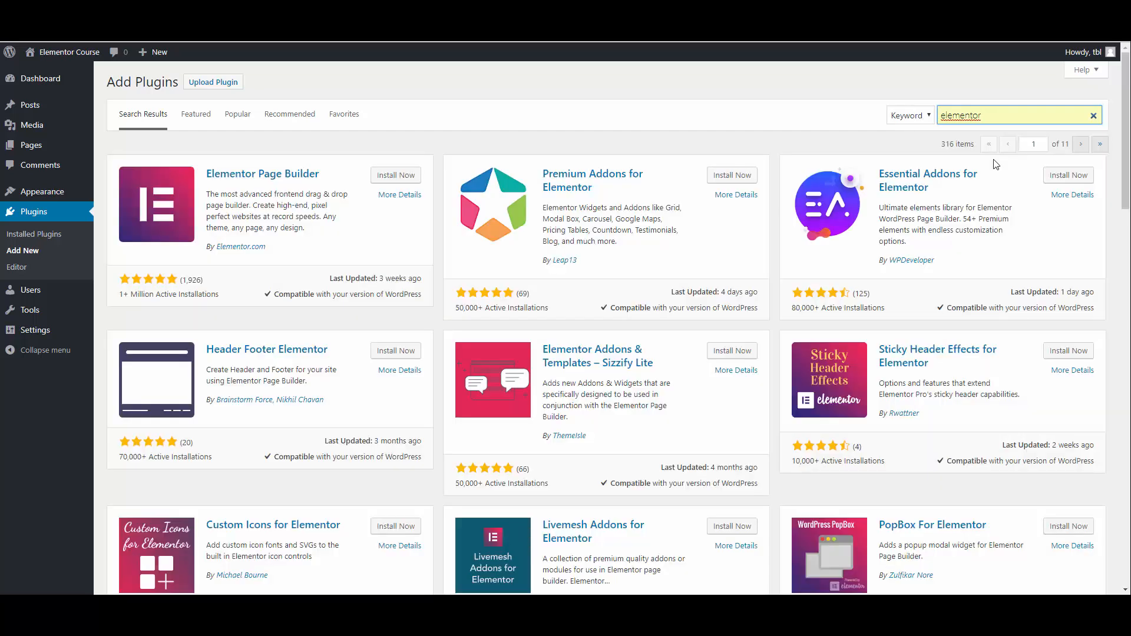
click(386, 176)
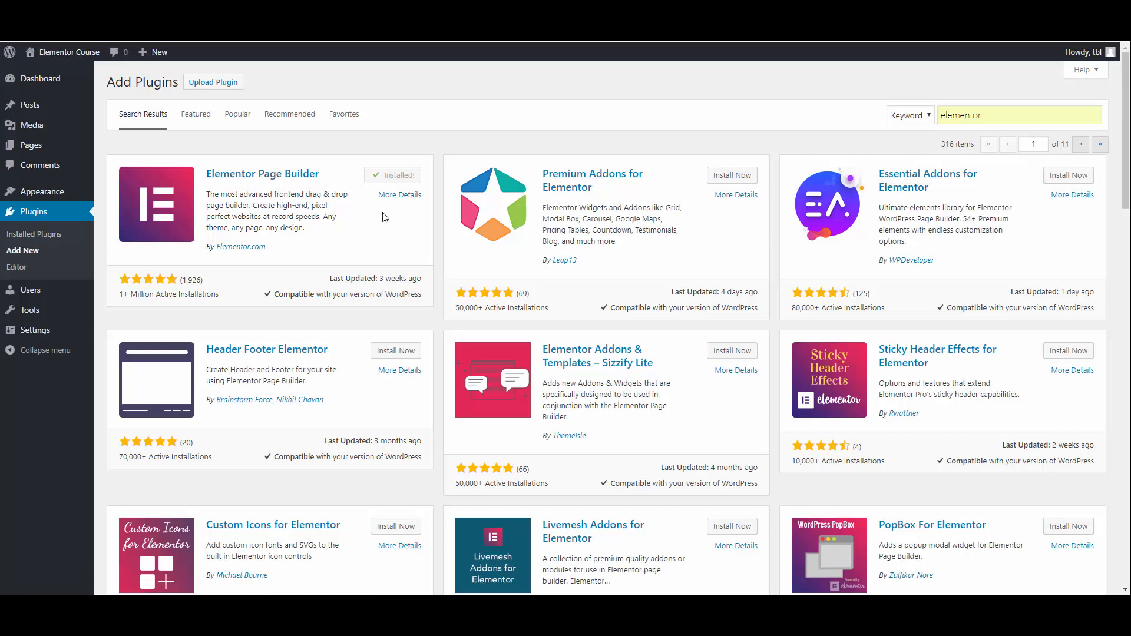
click(405, 180)
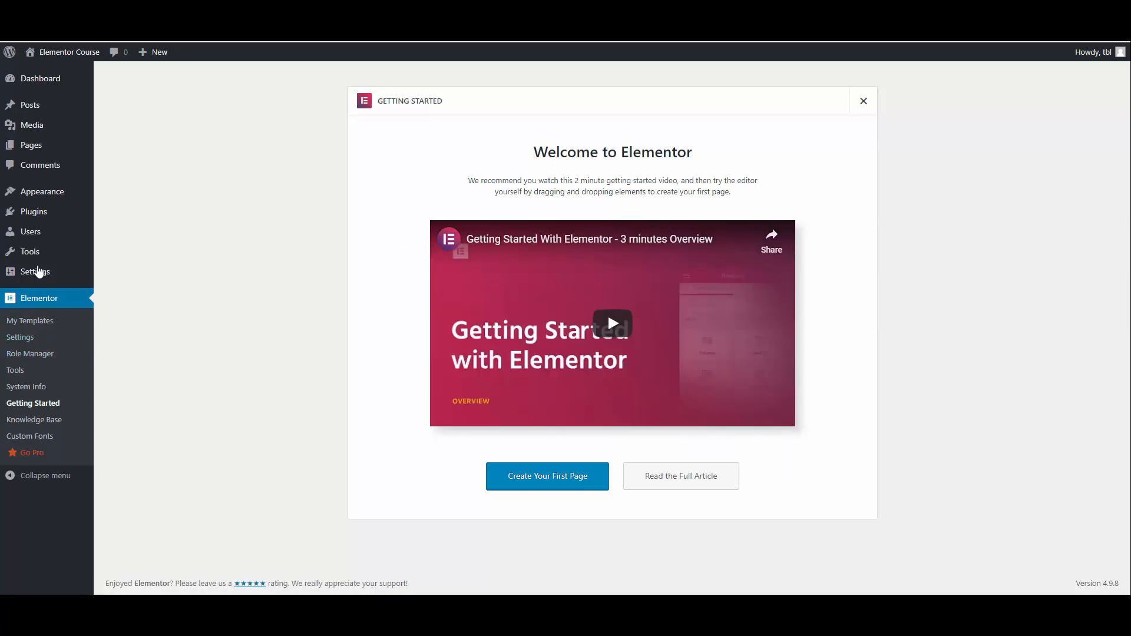
Upload elementor-pro-2.1.12.zip as a new plugin, install and activate it, and start its license activation.
mouse_move(42, 222)
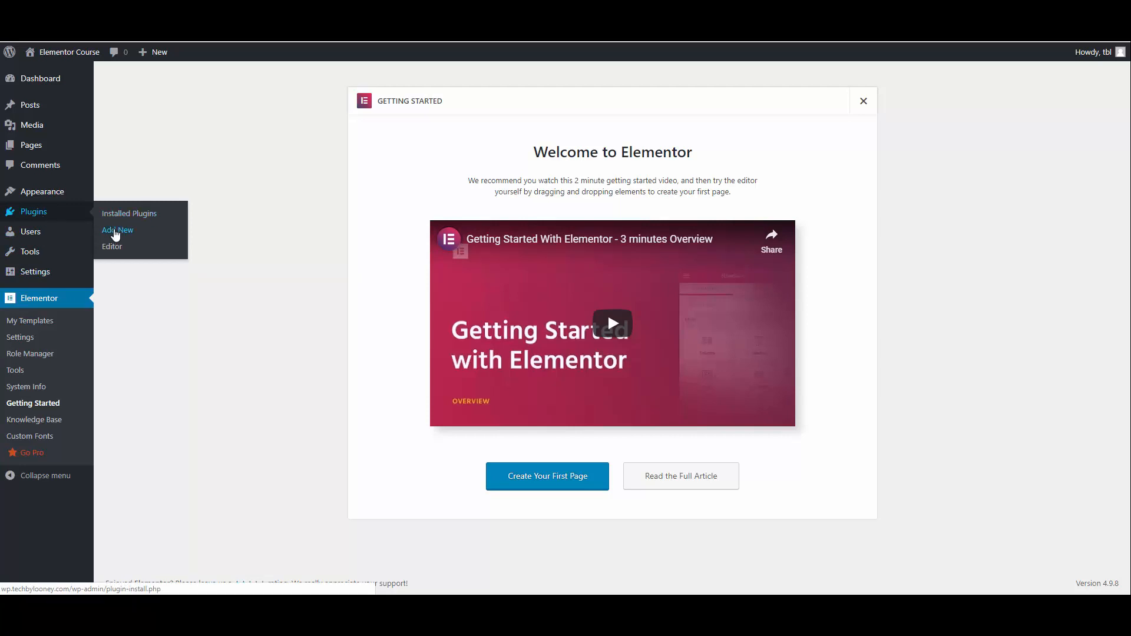
click(115, 235)
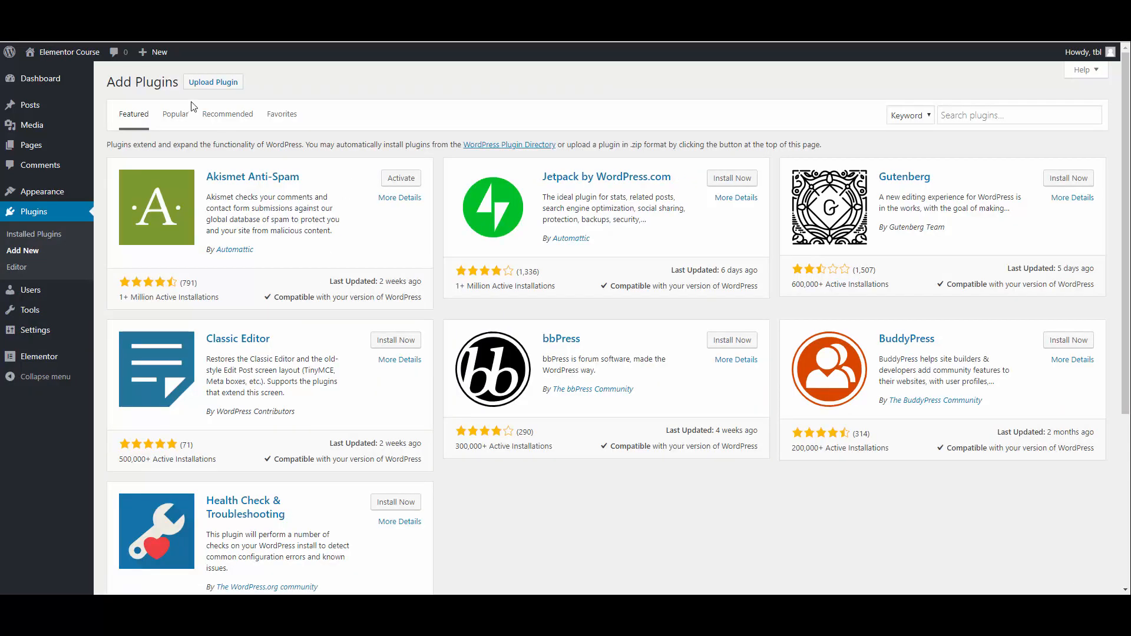
click(204, 84)
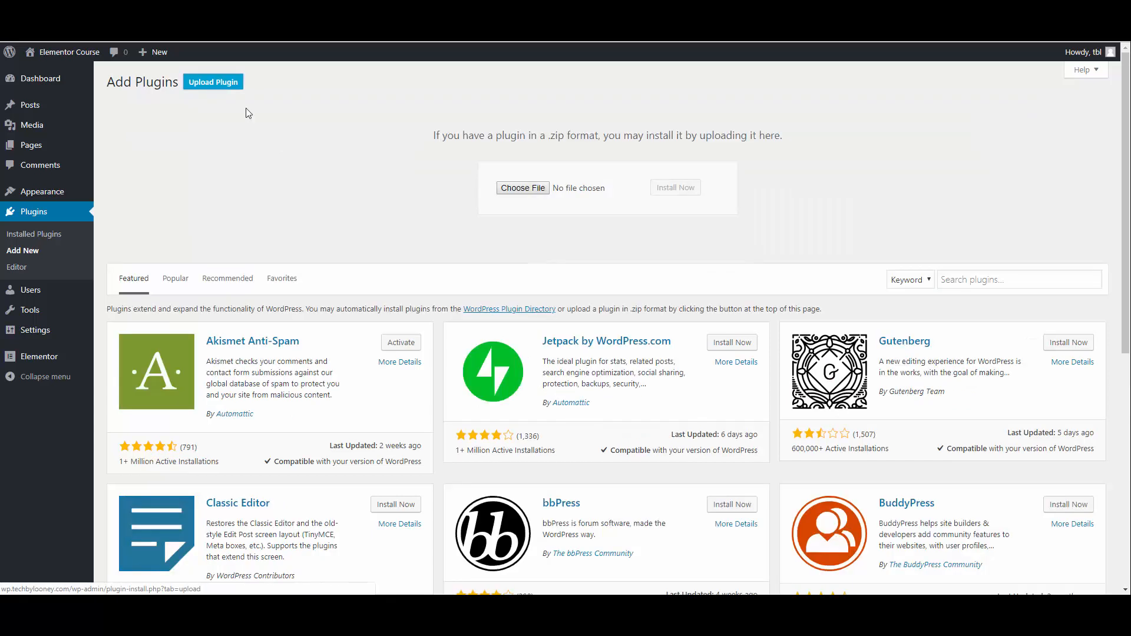
click(535, 189)
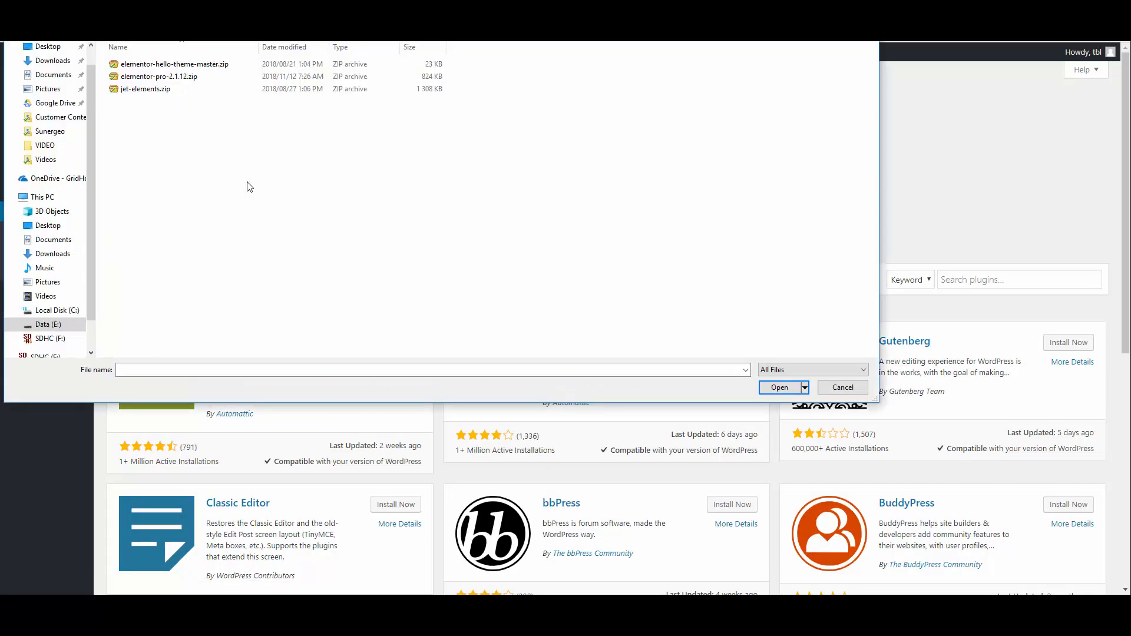
double_click(177, 77)
click(678, 187)
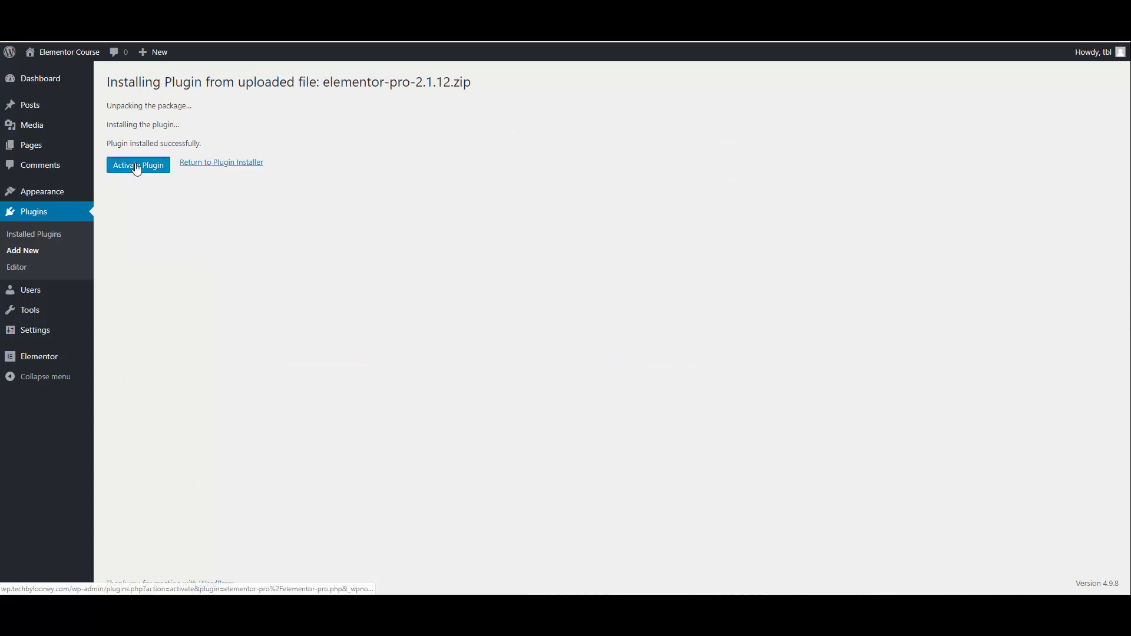
click(137, 167)
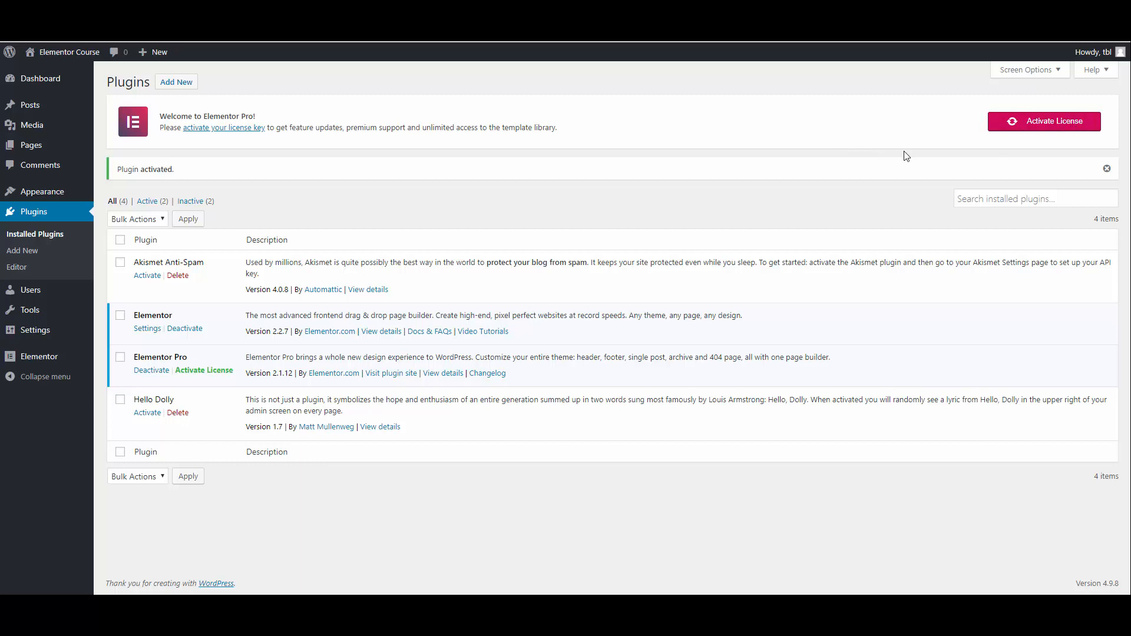
click(1037, 124)
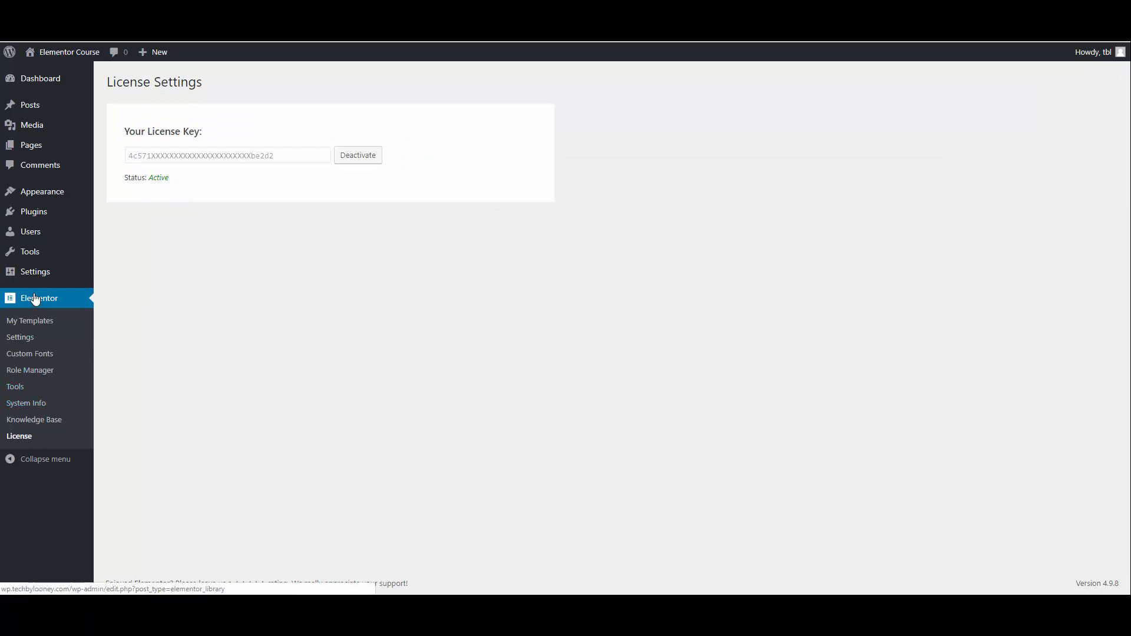
Upload elementor-hello-theme-master.zip as a new theme, install it and activate it.
mouse_move(50, 198)
click(116, 193)
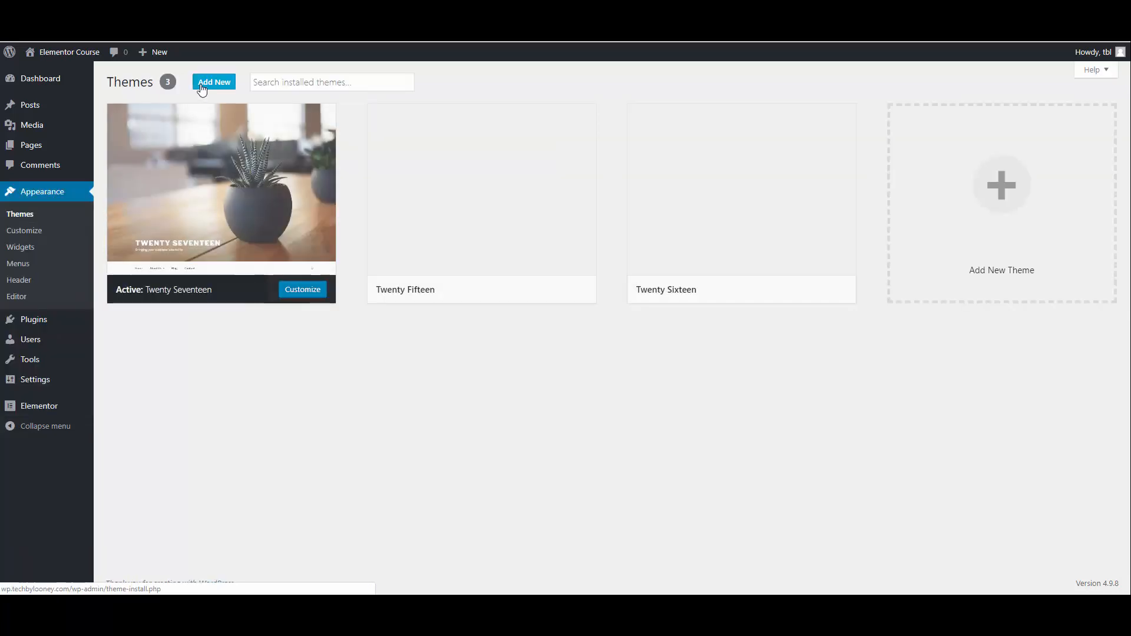
click(214, 82)
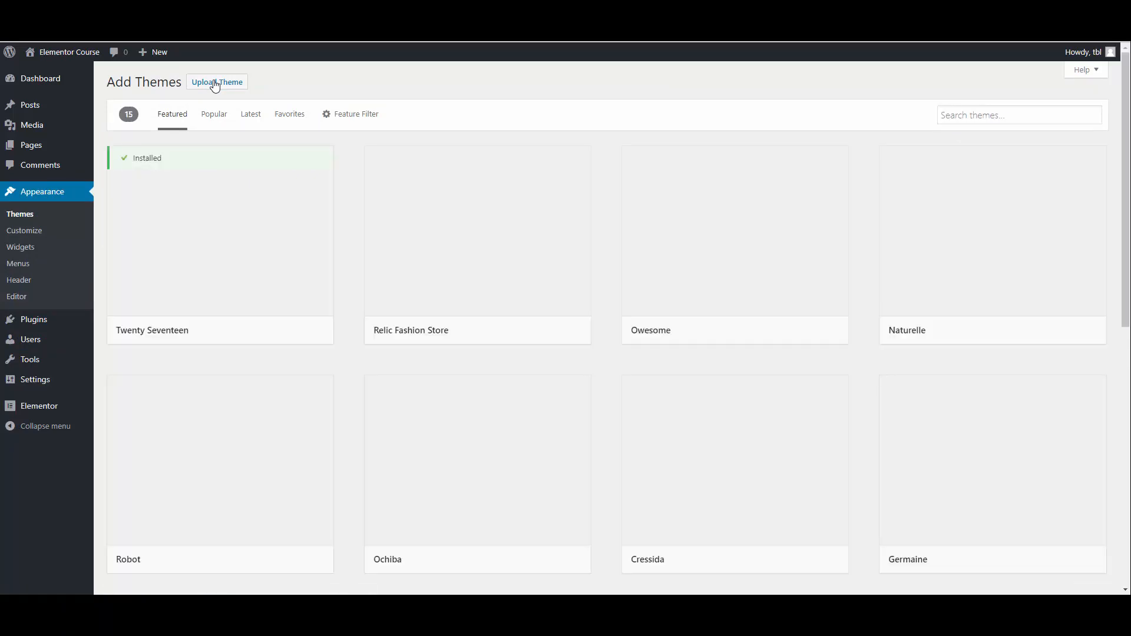
click(211, 86)
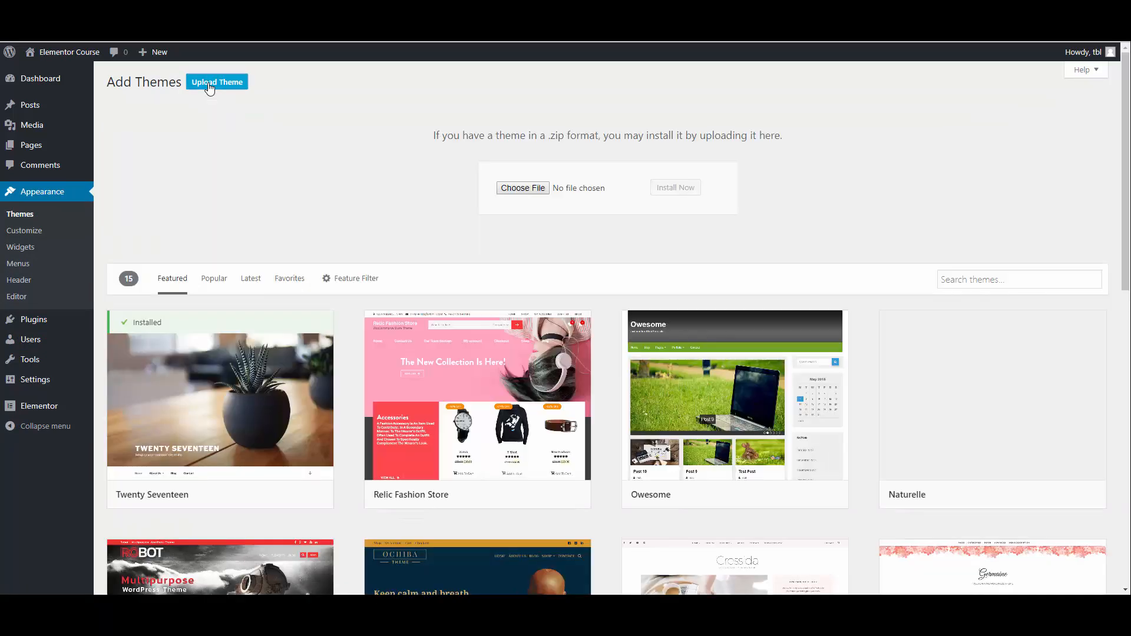
click(523, 187)
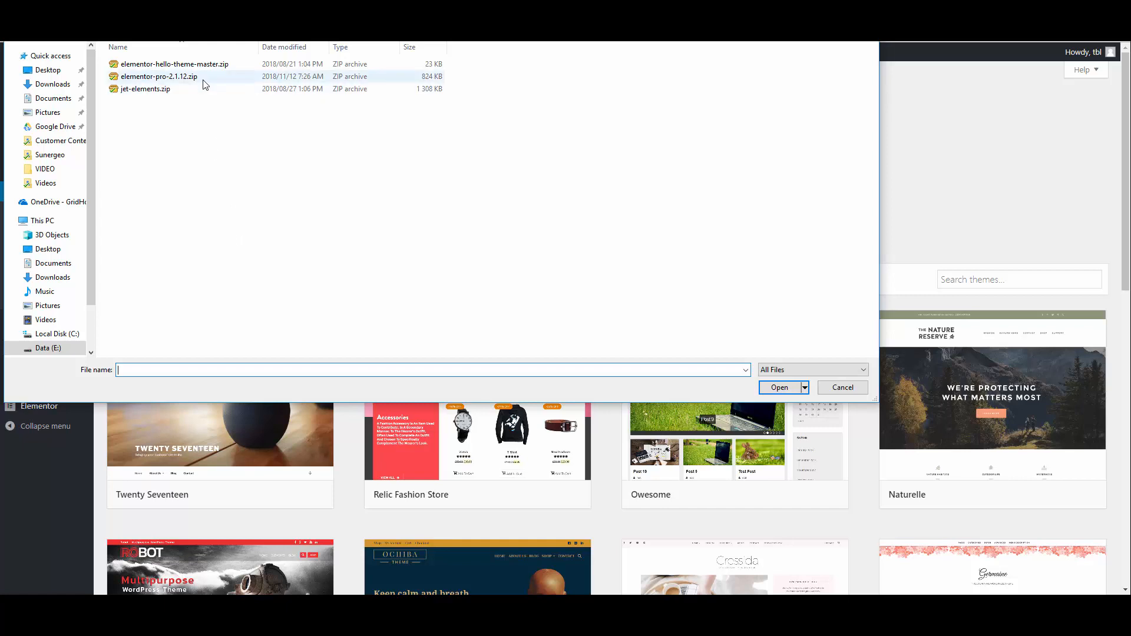
double_click(201, 65)
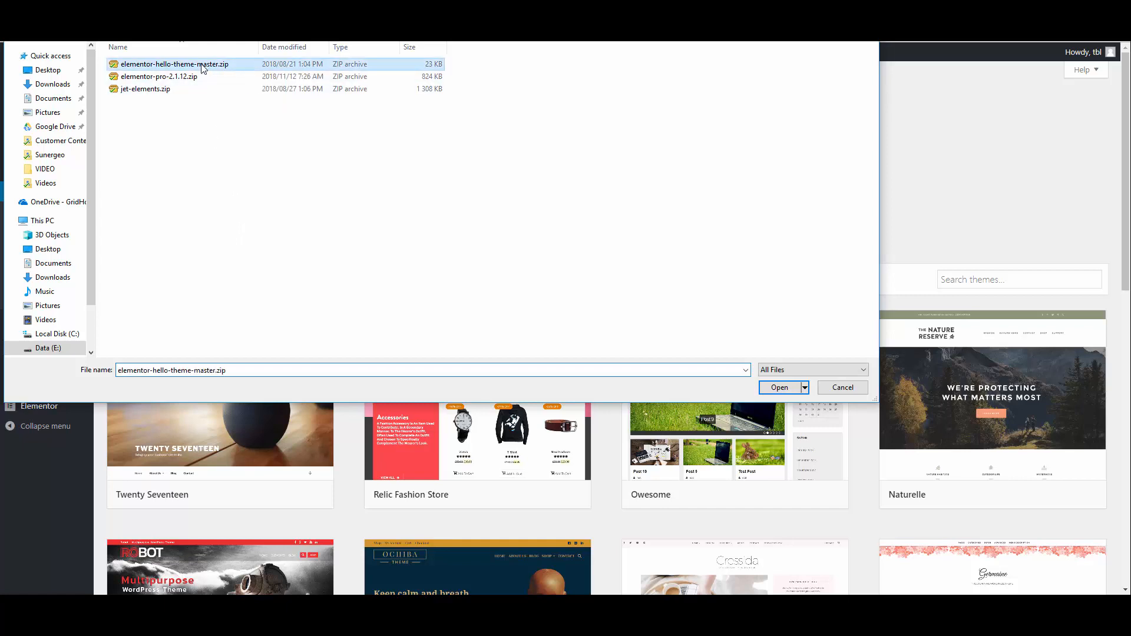
click(680, 189)
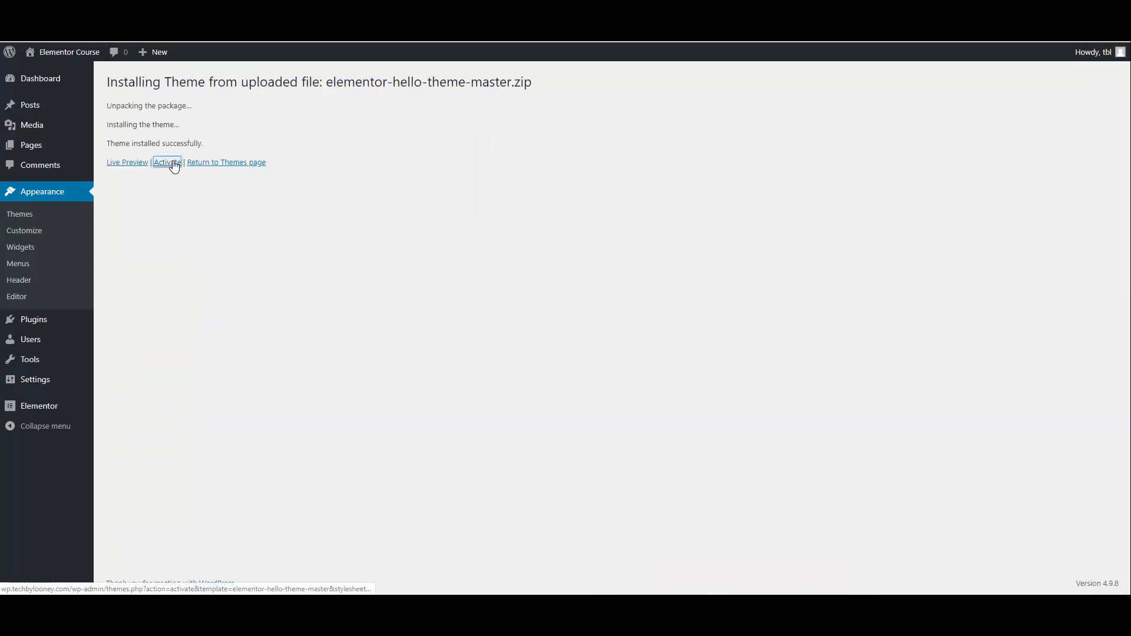
click(168, 164)
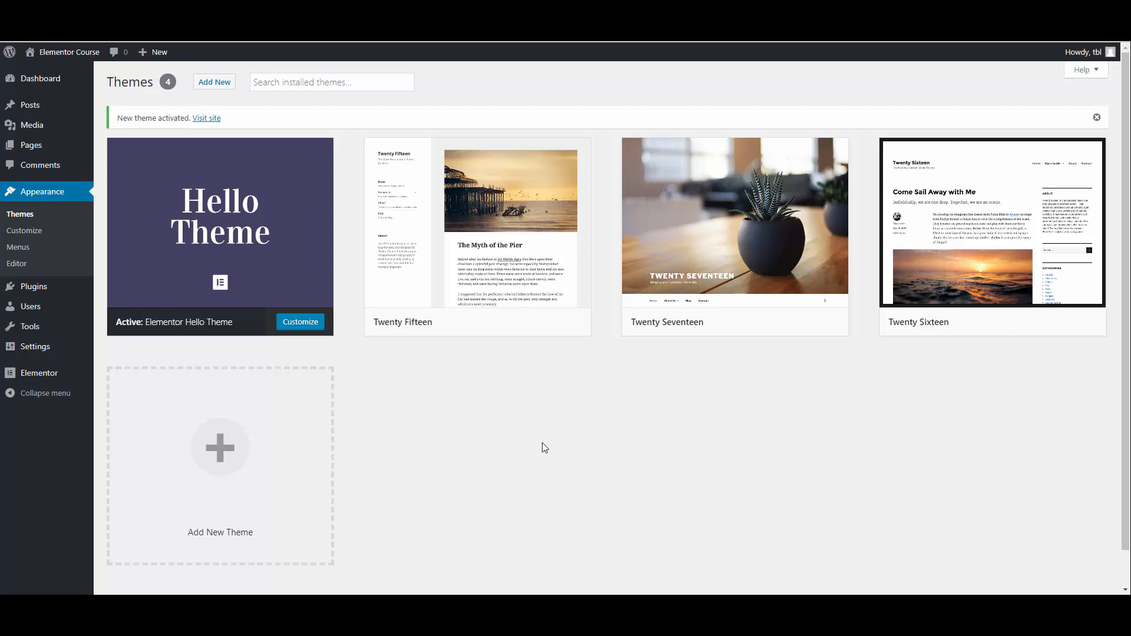
Create a new page titled "Home" and publish it.
mouse_move(71, 152)
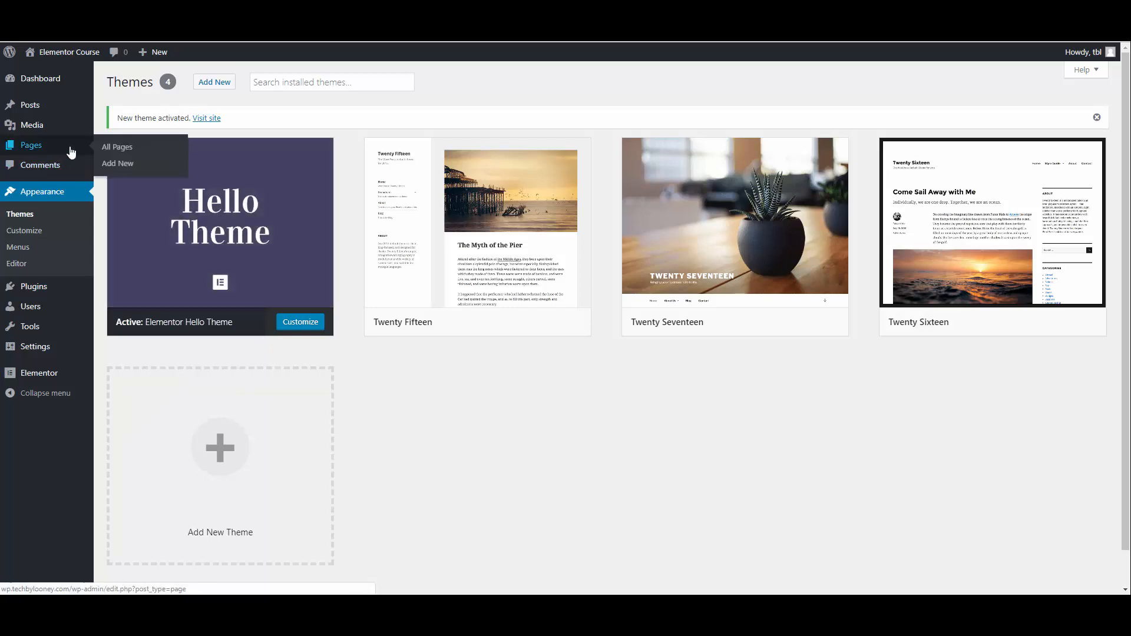
click(118, 165)
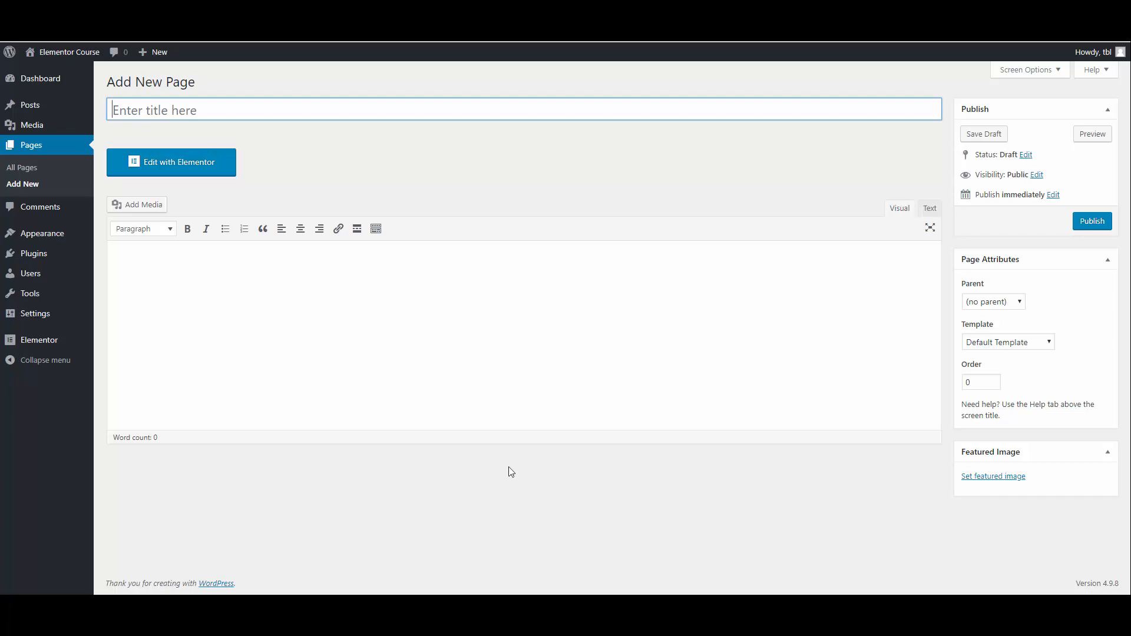
key(shift)
text(Home)
click(1096, 221)
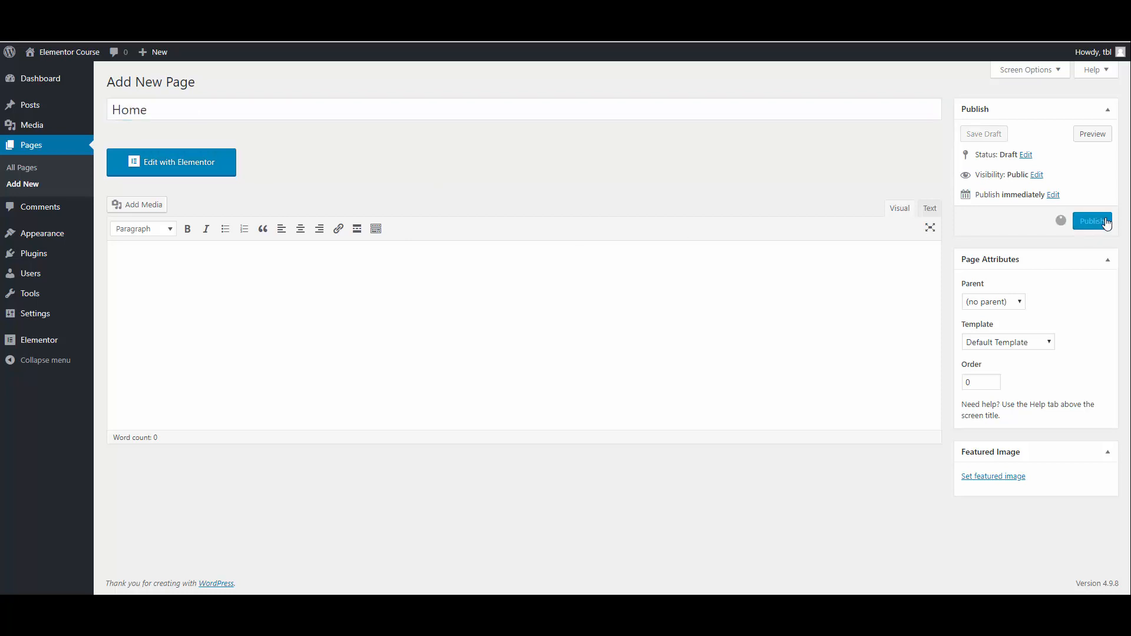
Create and publish two more pages titled "About Us" and "Services".
text(About Us)
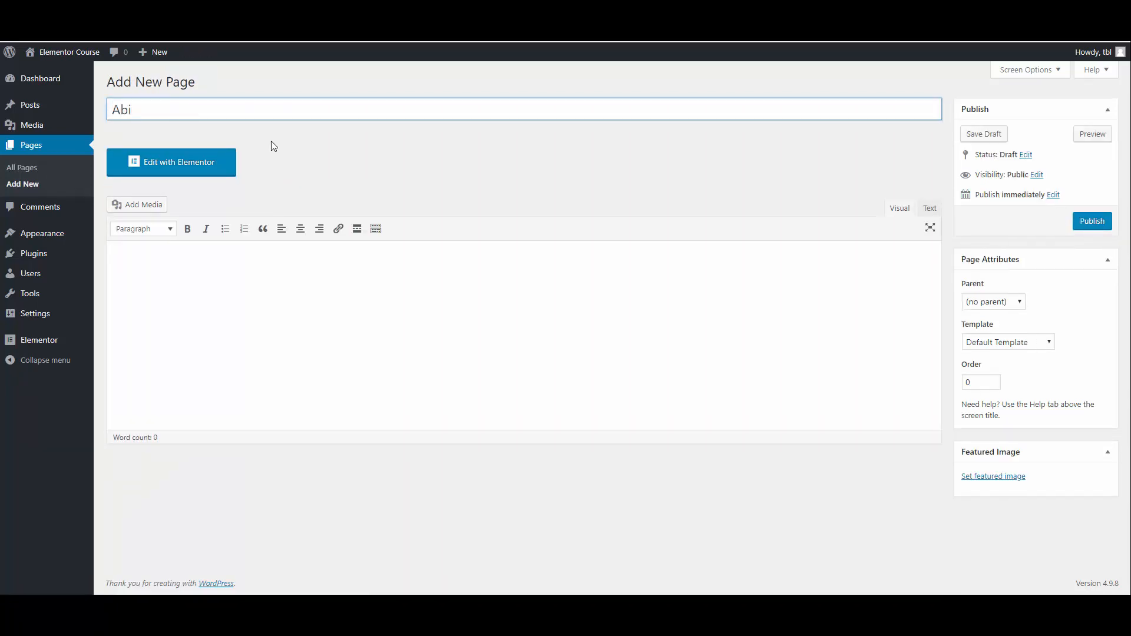
click(289, 285)
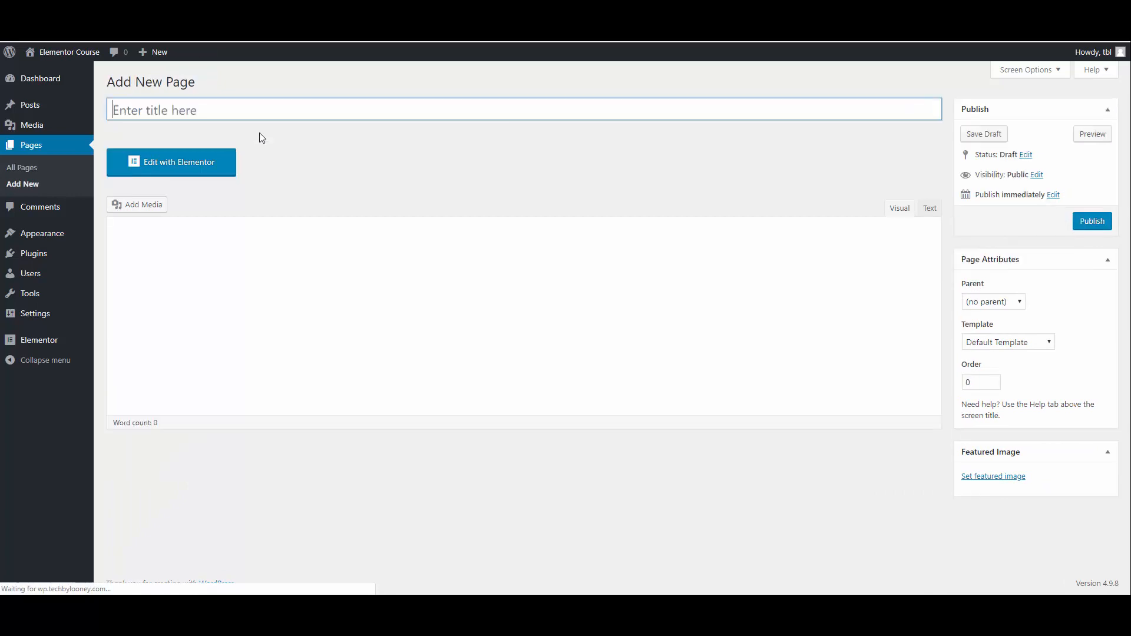
text(Services)
click(1091, 219)
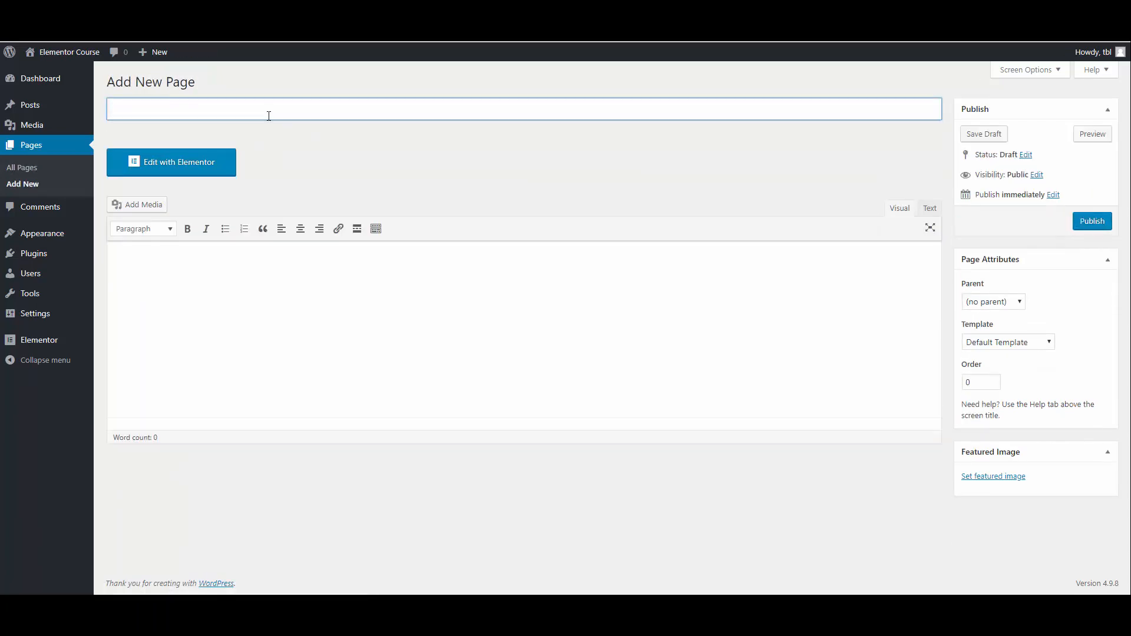
Create and publish two further pages titled "FAQ" and "Contact Us".
text(FAQ)
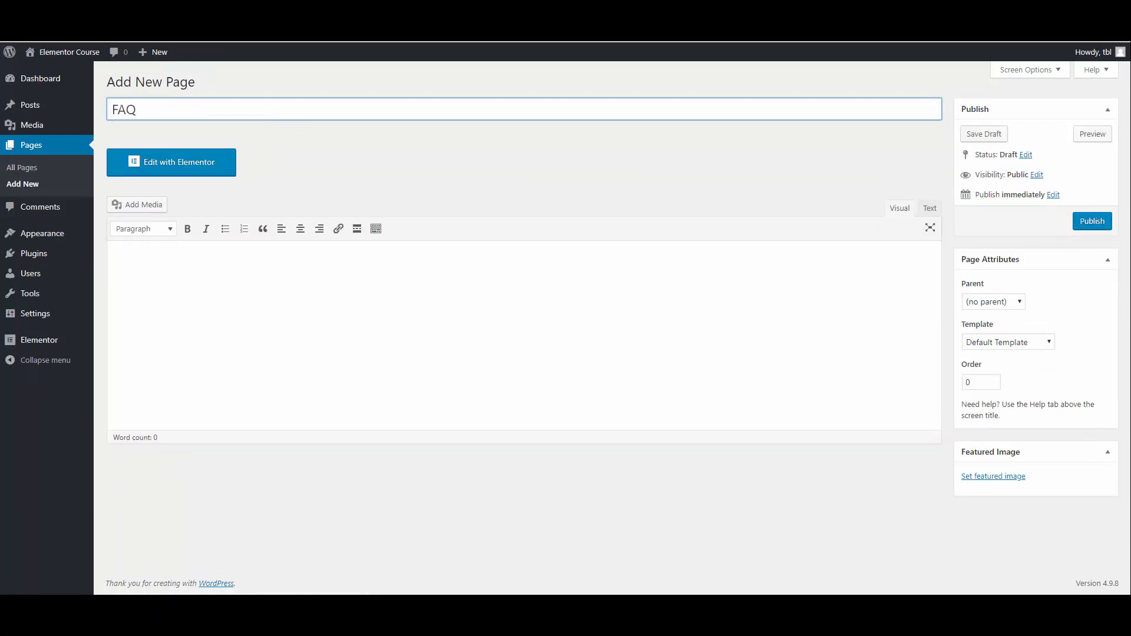
click(576, 179)
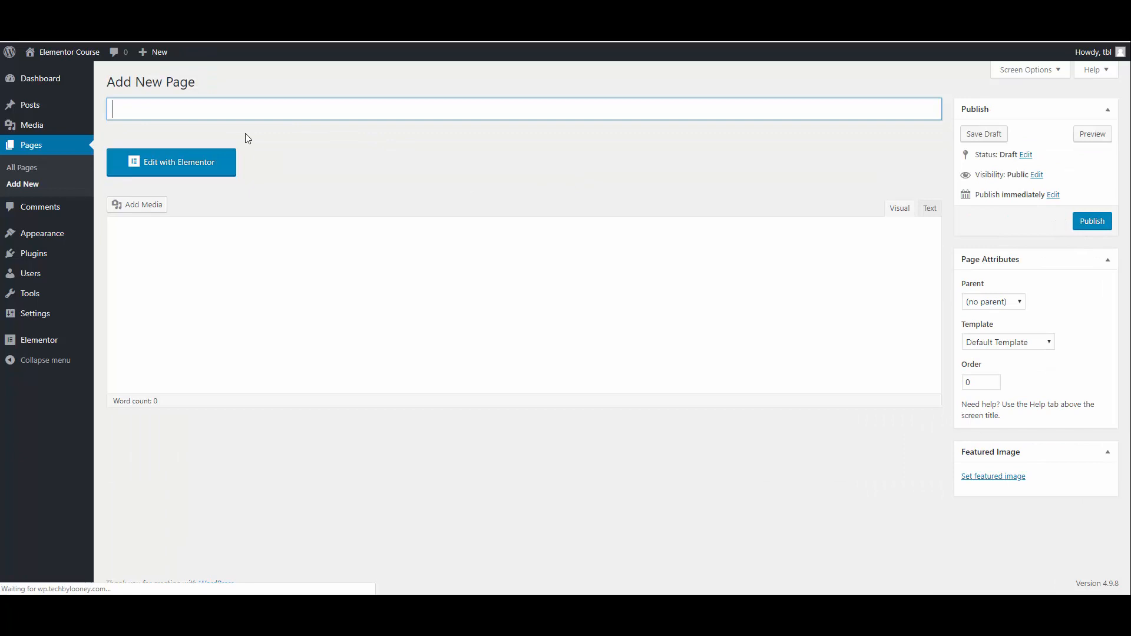
text(Contact Us)
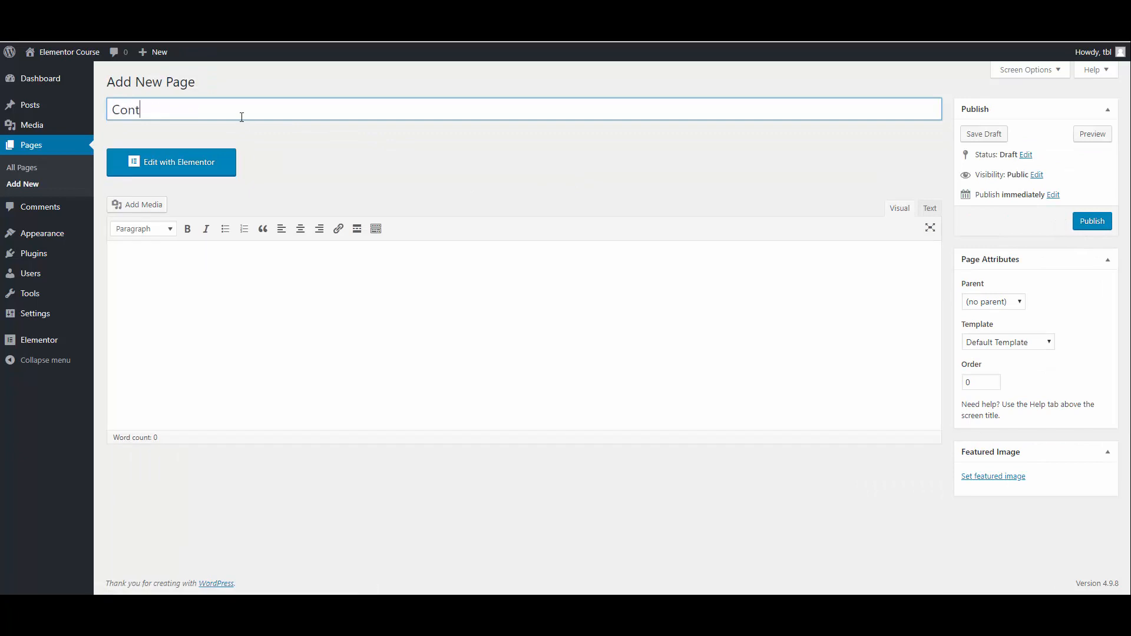
click(1092, 221)
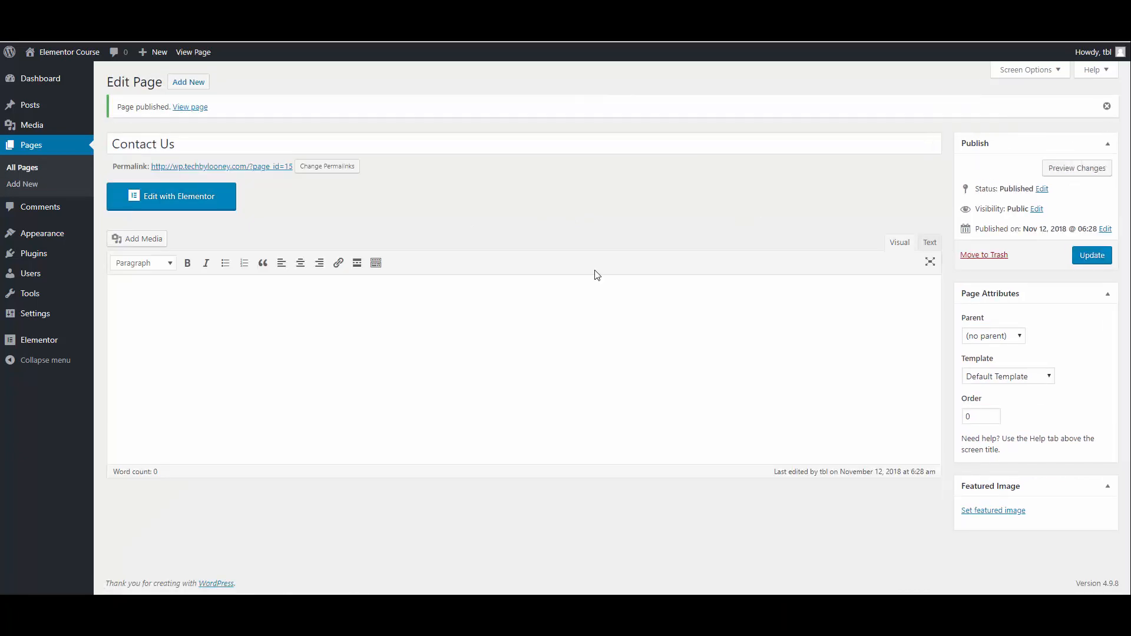
Create a new navigation menu named "Main".
mouse_move(30, 234)
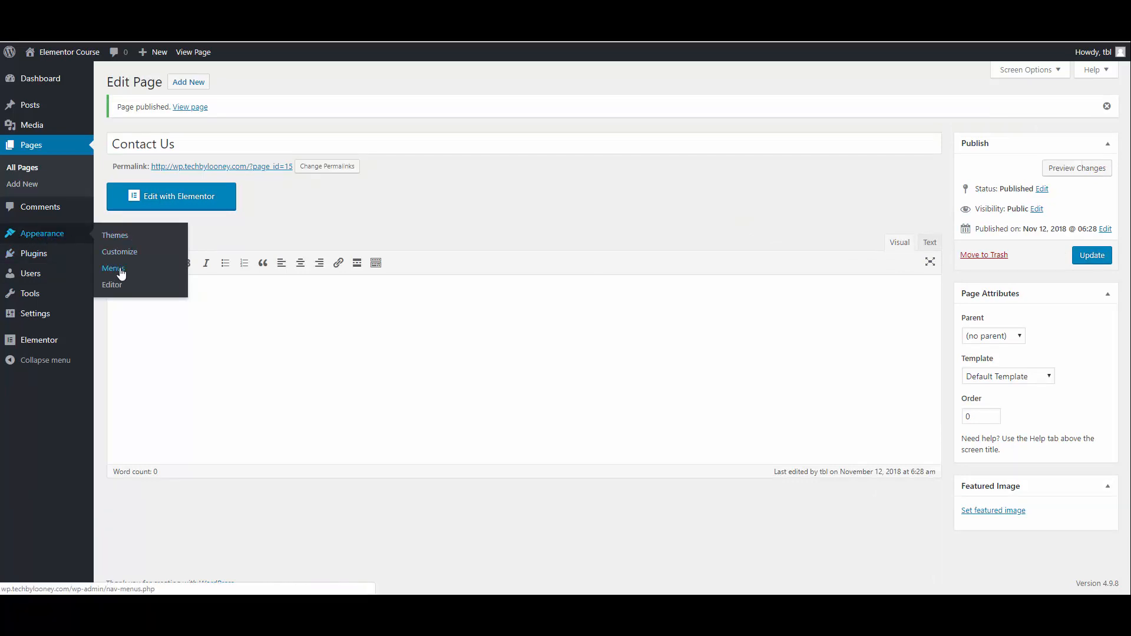
click(121, 273)
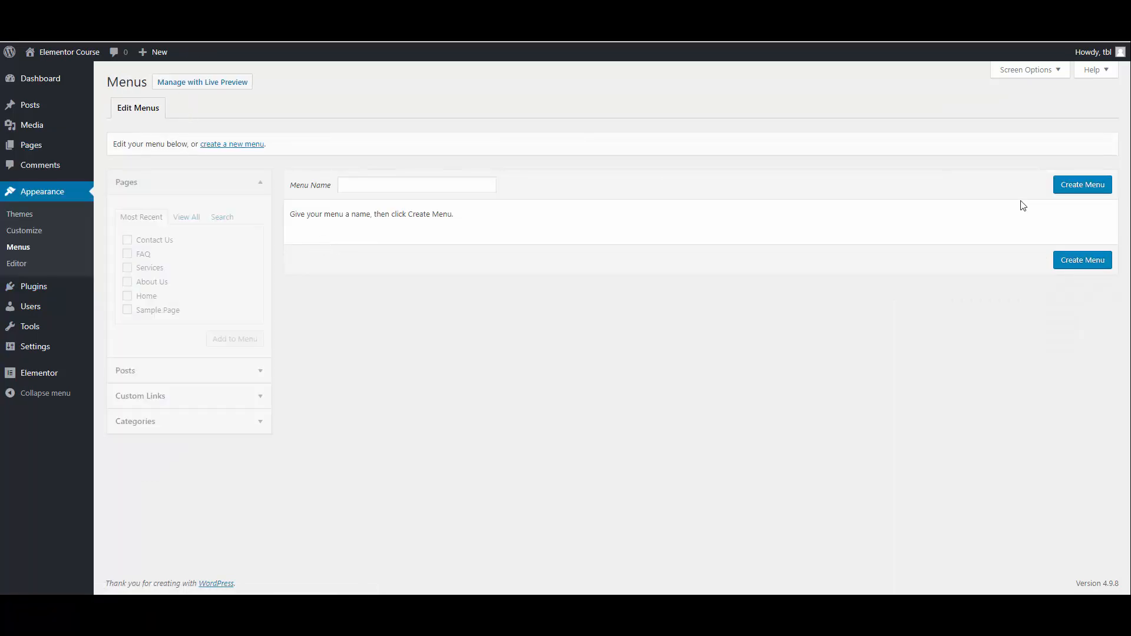
click(434, 188)
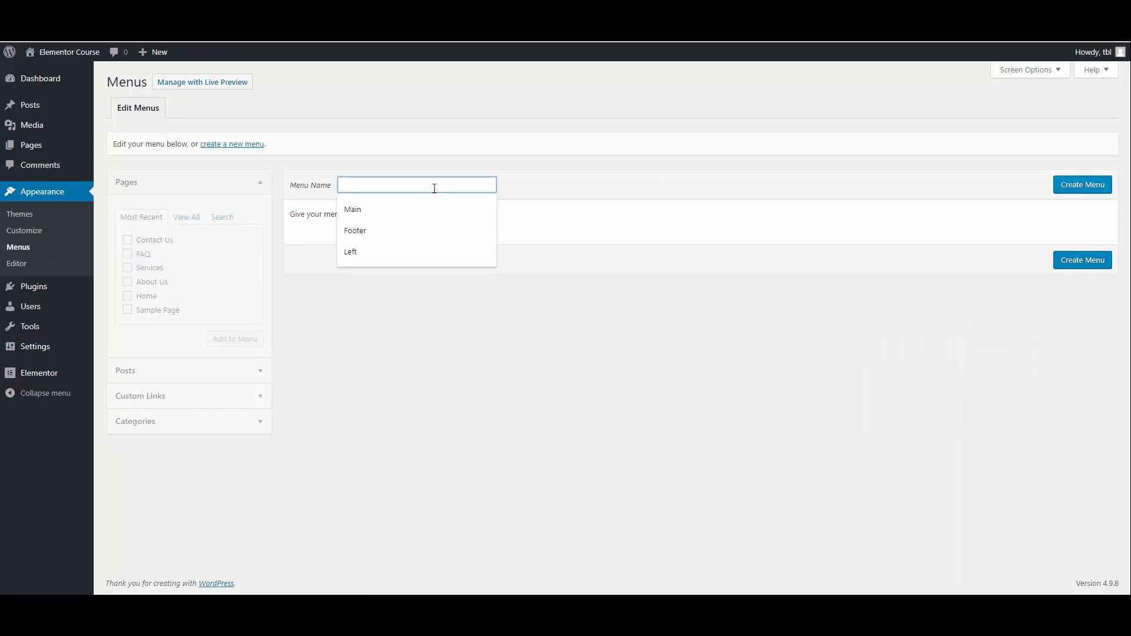
click(361, 213)
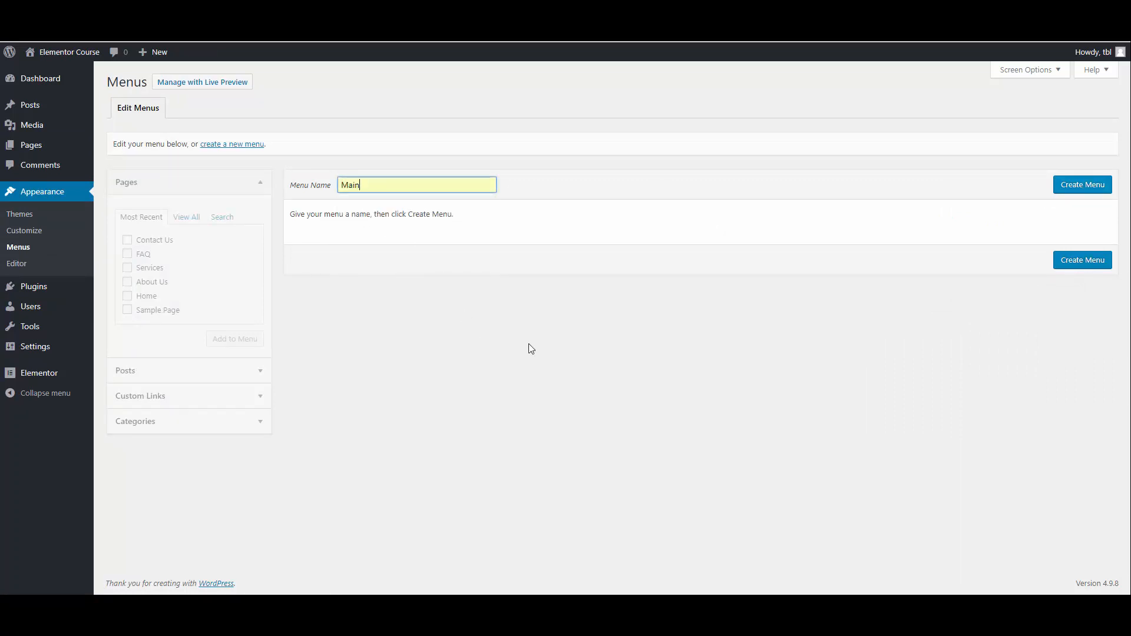
click(1069, 185)
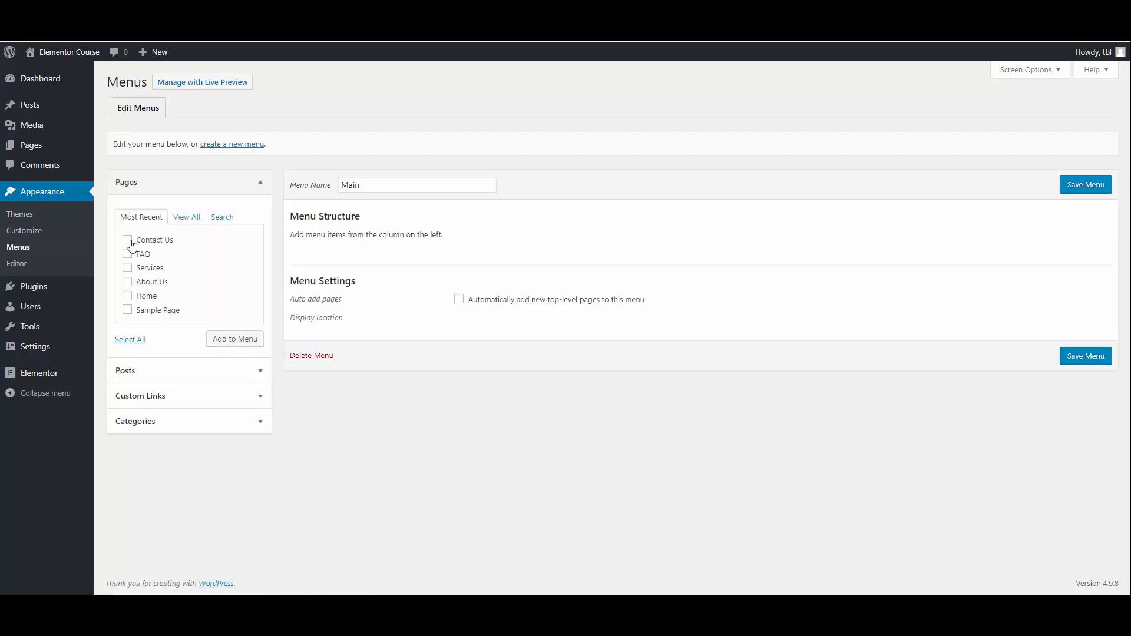
Add the Contact Us, FAQ, Services, About Us and Home pages to the Main menu.
click(129, 240)
click(128, 254)
click(127, 269)
click(128, 282)
click(126, 296)
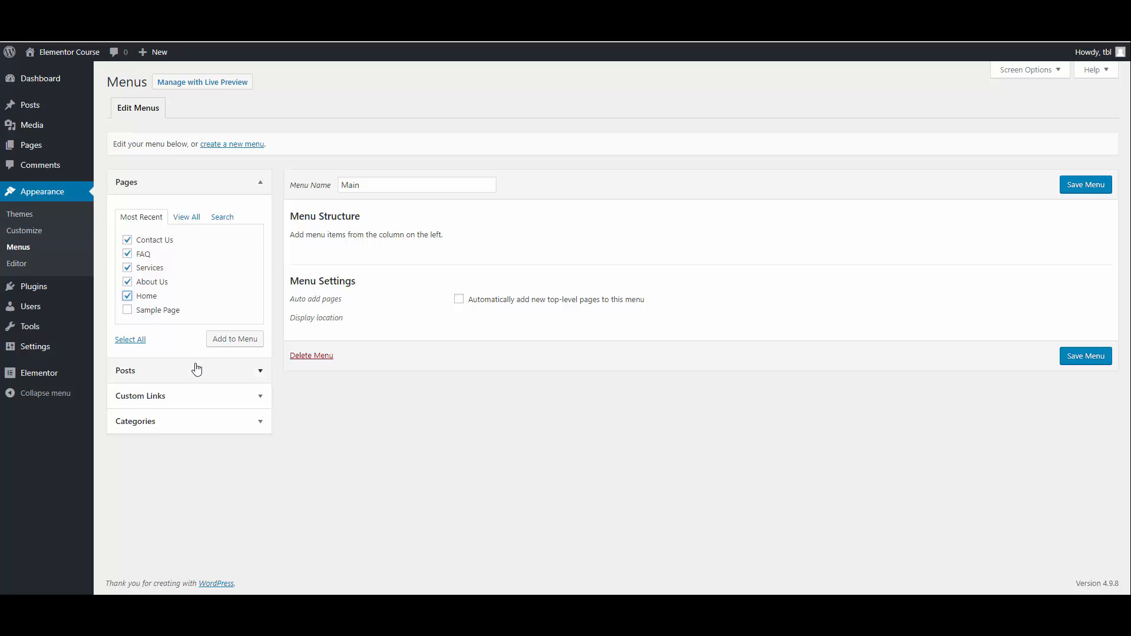
click(234, 340)
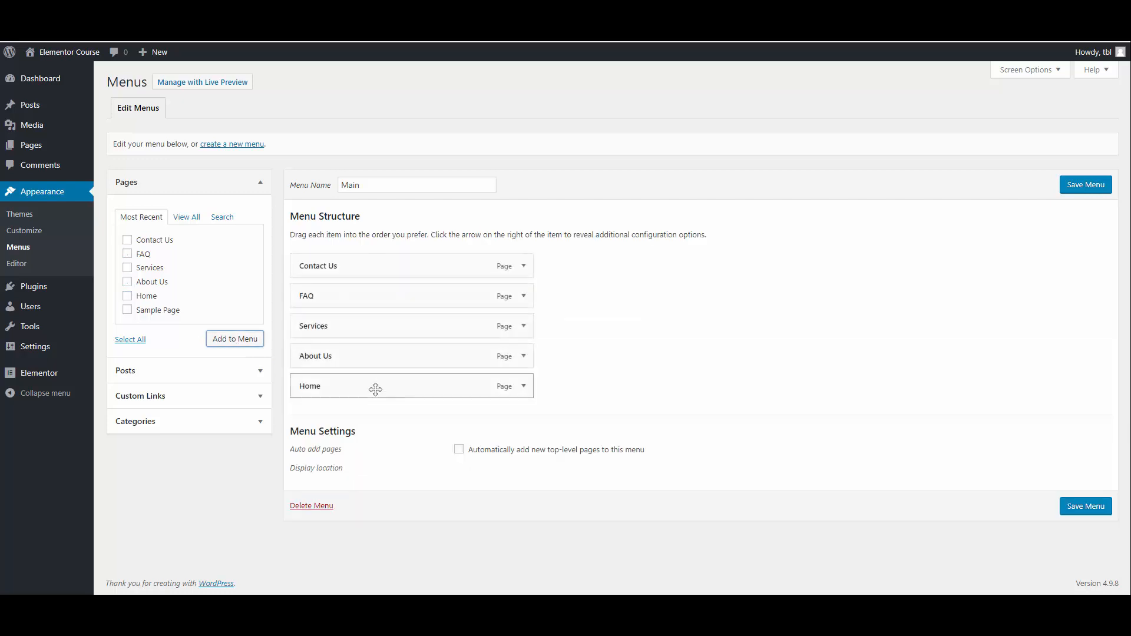
Reorder the Main menu items as Home, About Us, Services, FAQ, Contact Us and save the menu.
drag(374, 389, 366, 262)
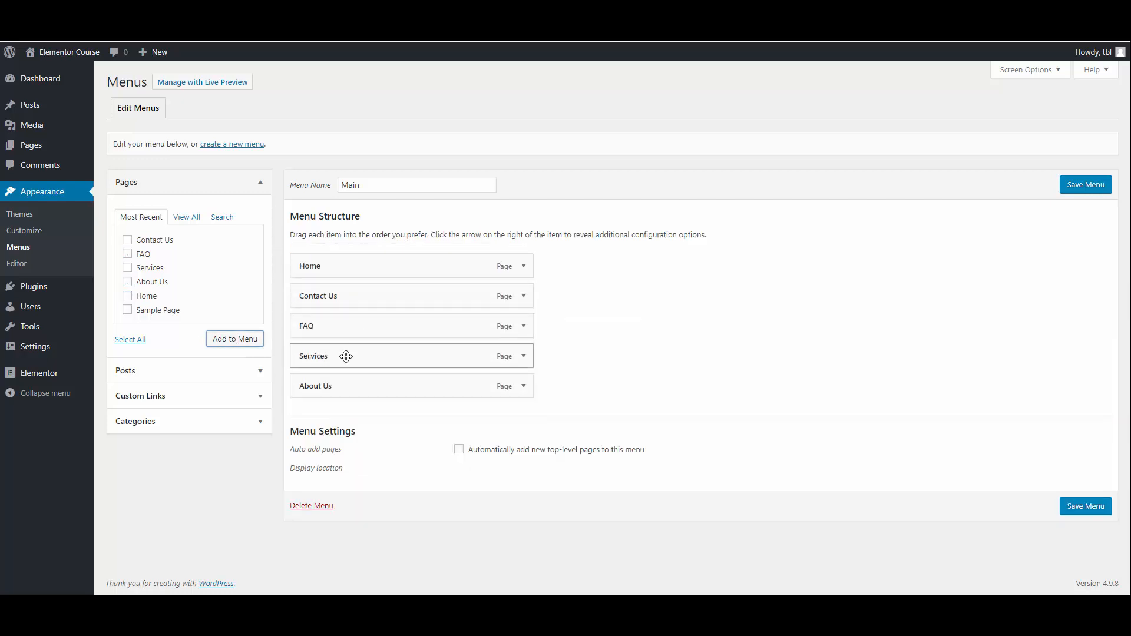
drag(344, 384, 342, 301)
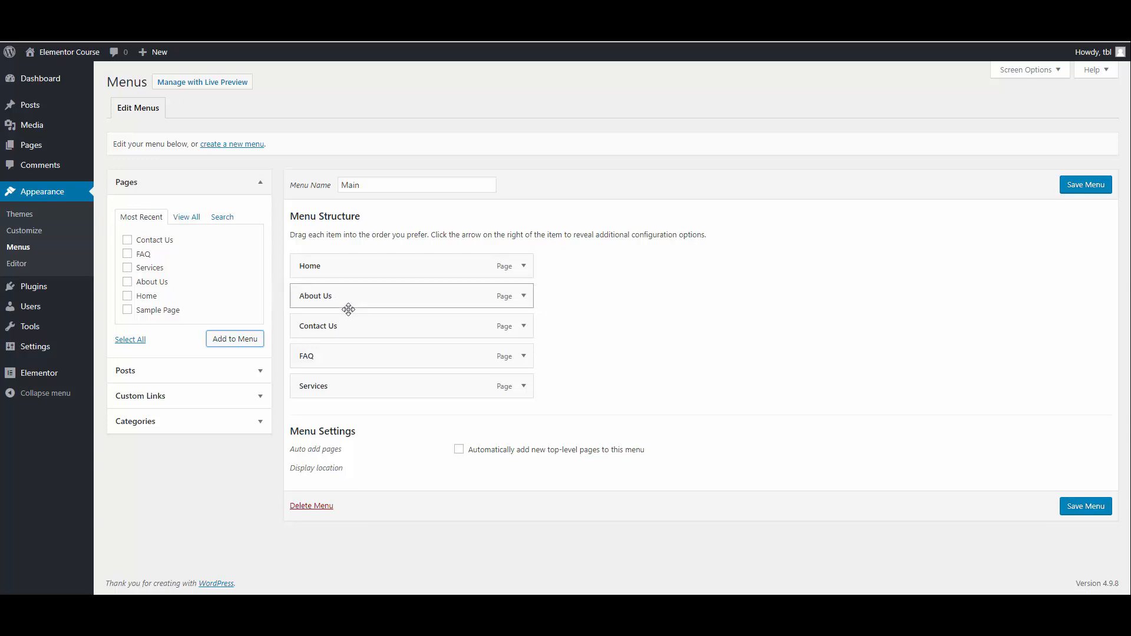
drag(348, 387, 339, 331)
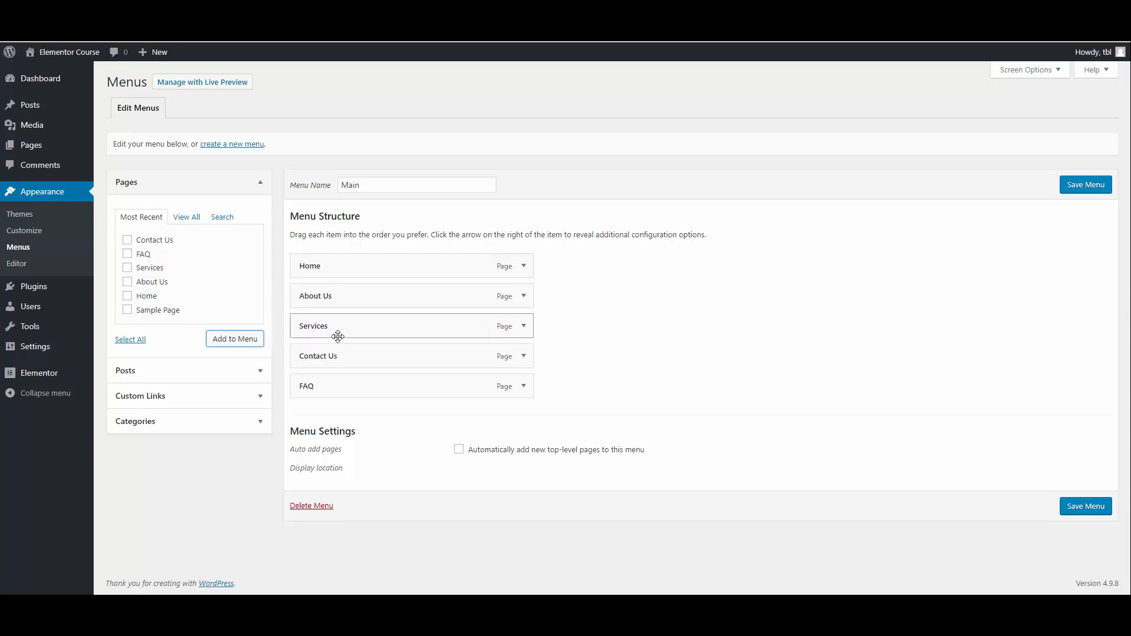
drag(343, 389, 328, 356)
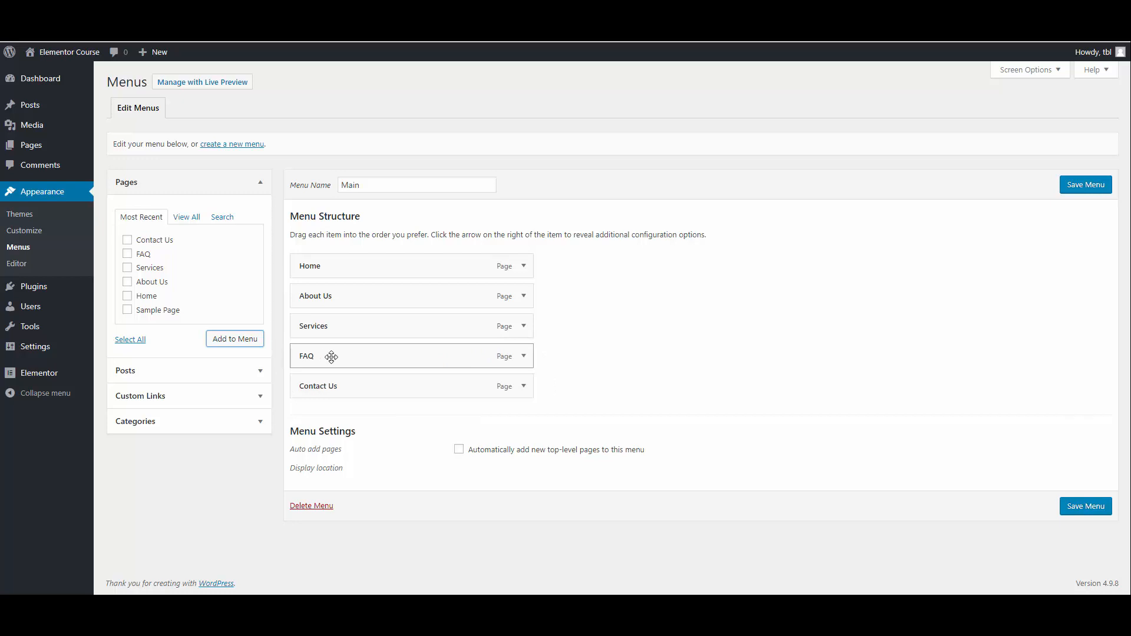
click(1090, 185)
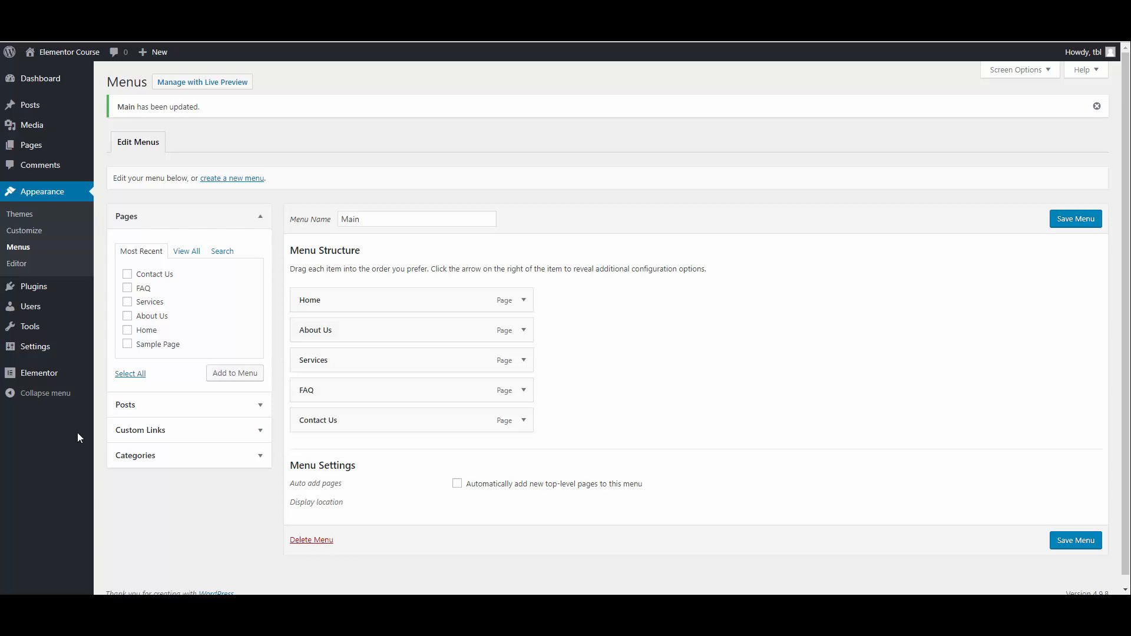
Set the site's homepage to display the static page Home in the reading settings and save the changes.
mouse_move(48, 350)
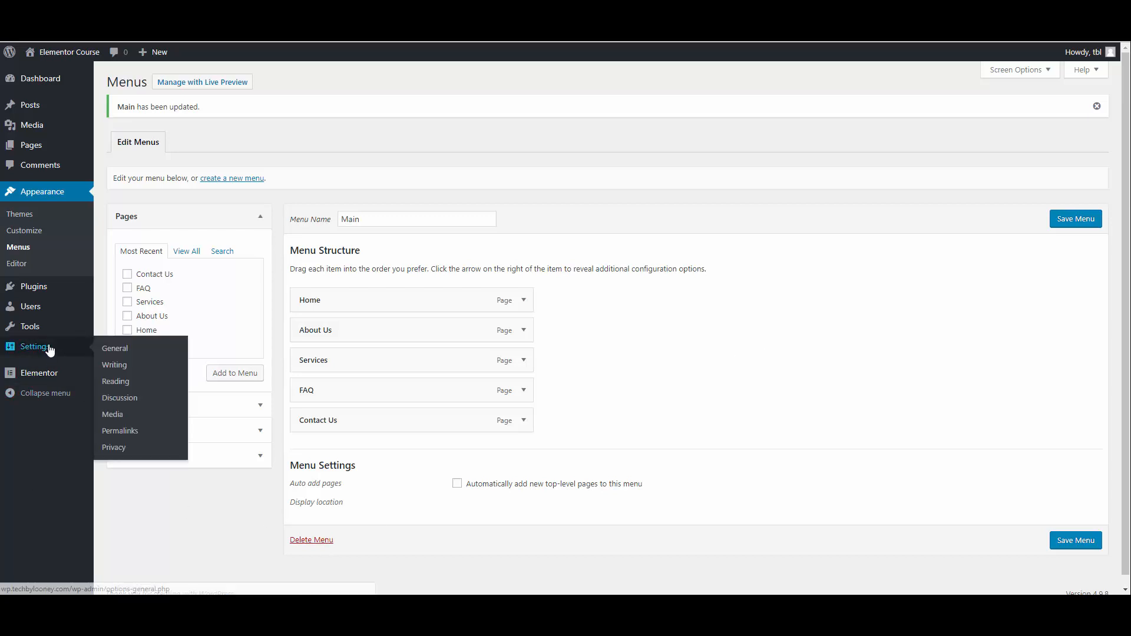
click(121, 383)
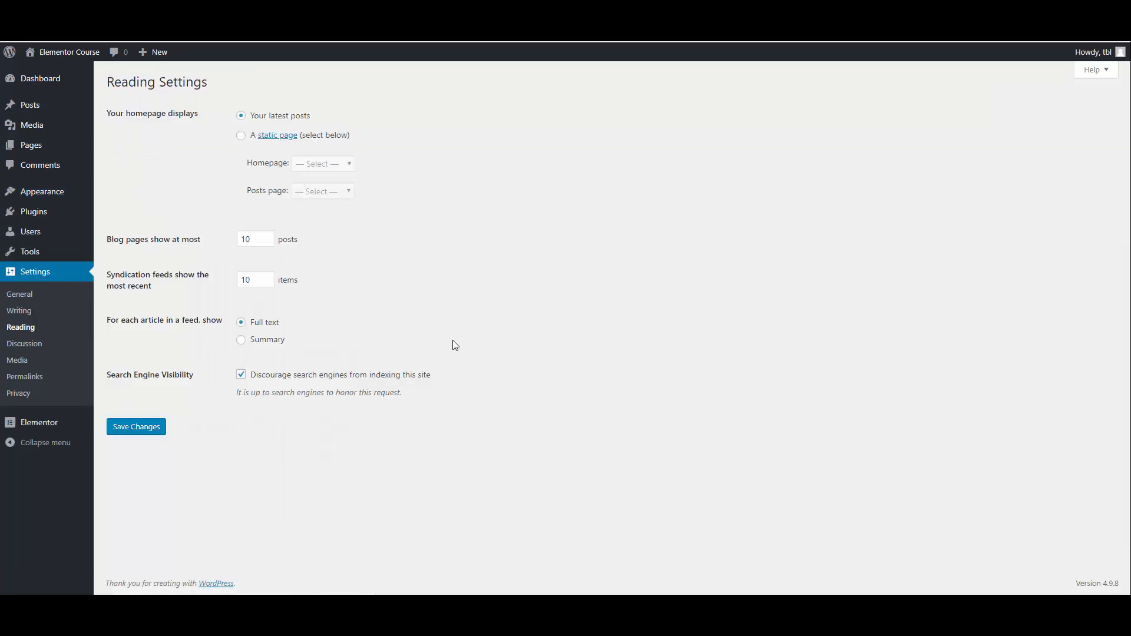
click(241, 137)
click(341, 170)
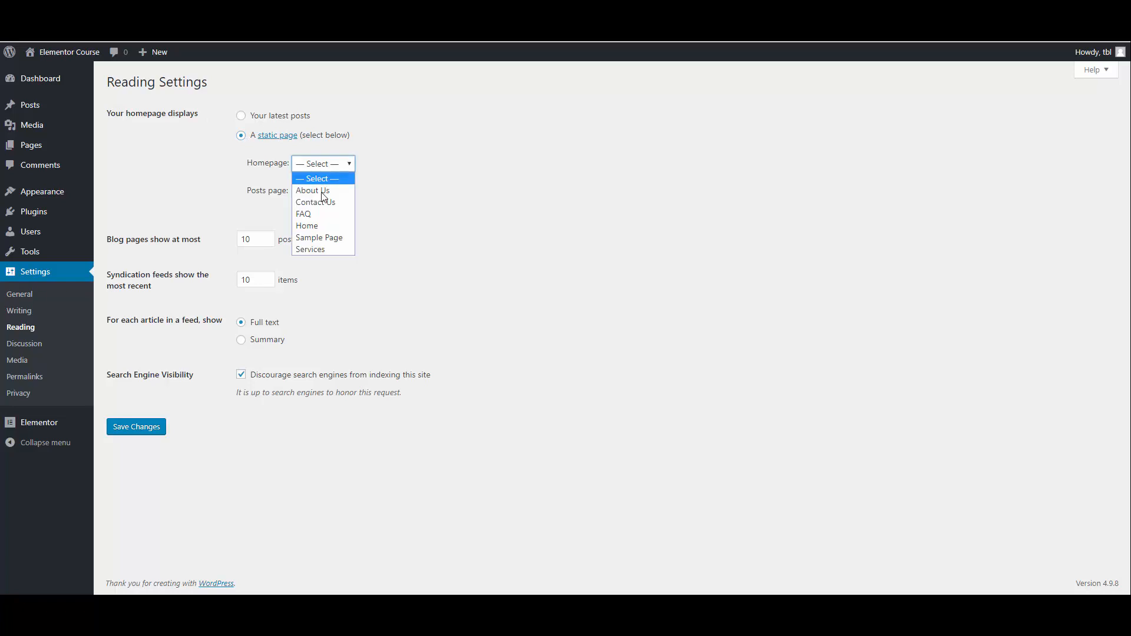
click(312, 222)
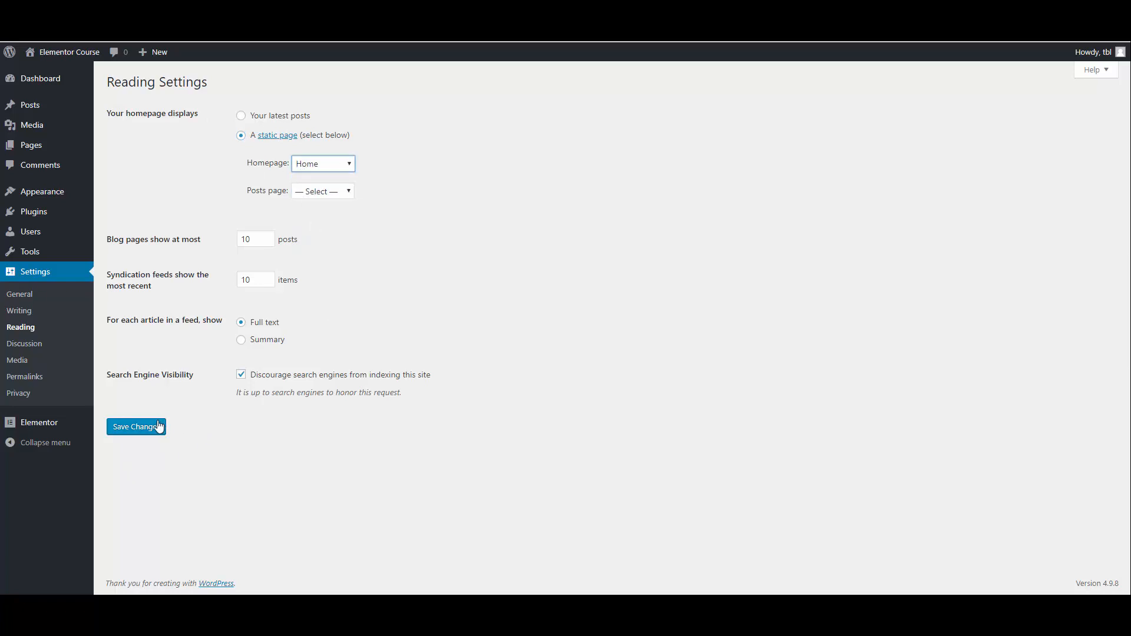
click(134, 432)
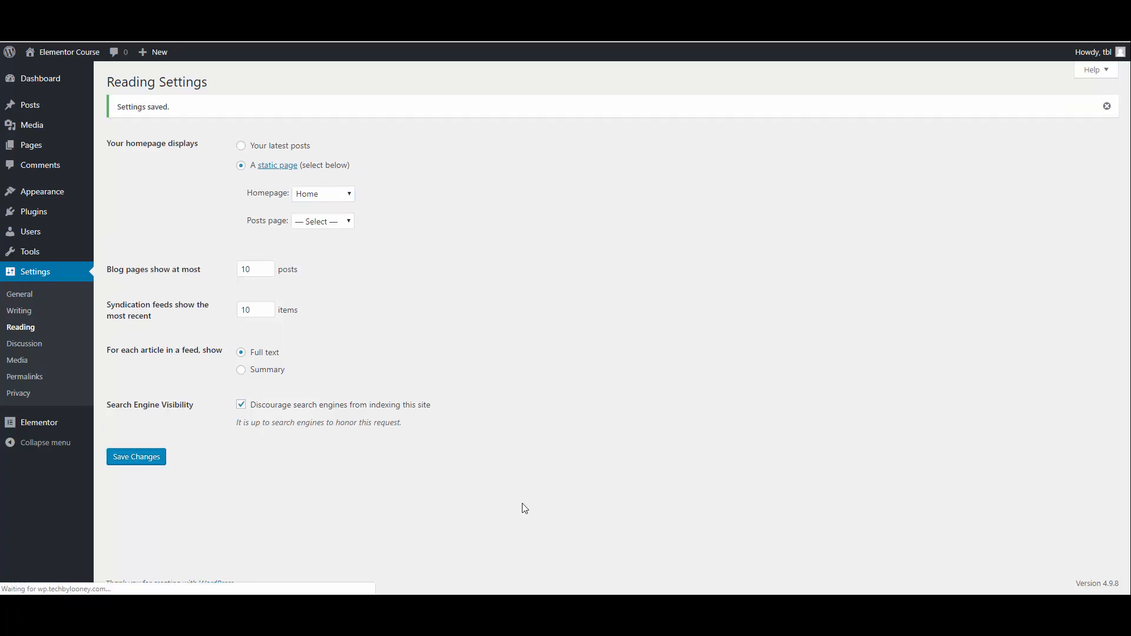